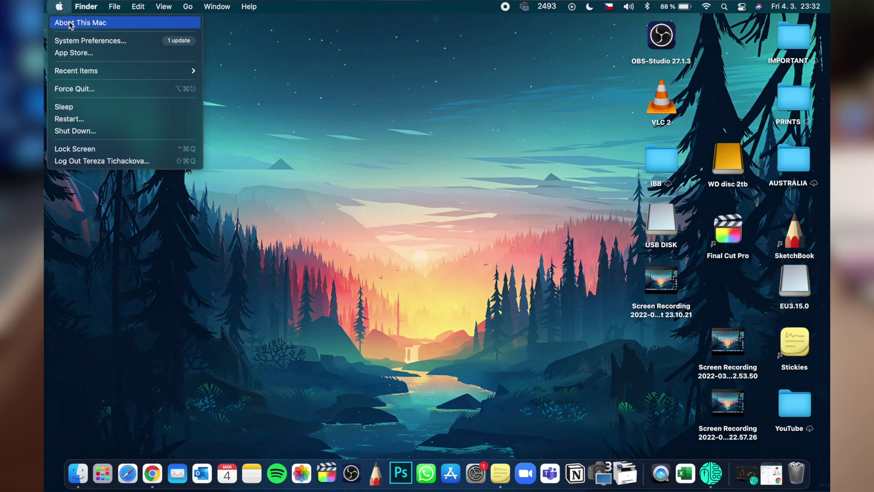
Open About This Mac from the Apple menu to view the system overview
left_click(75, 21)
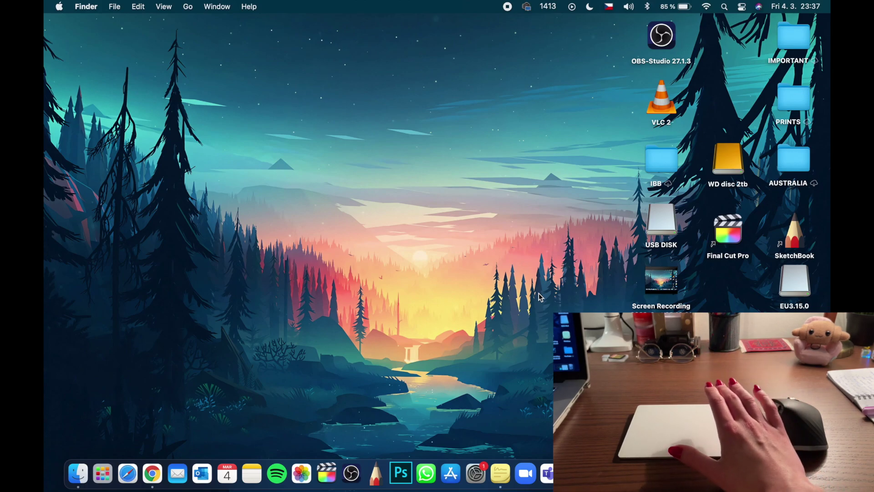
Switch to the Croissant article in Chrome and briefly toggle Show Desktop
key("ctrl+Right")
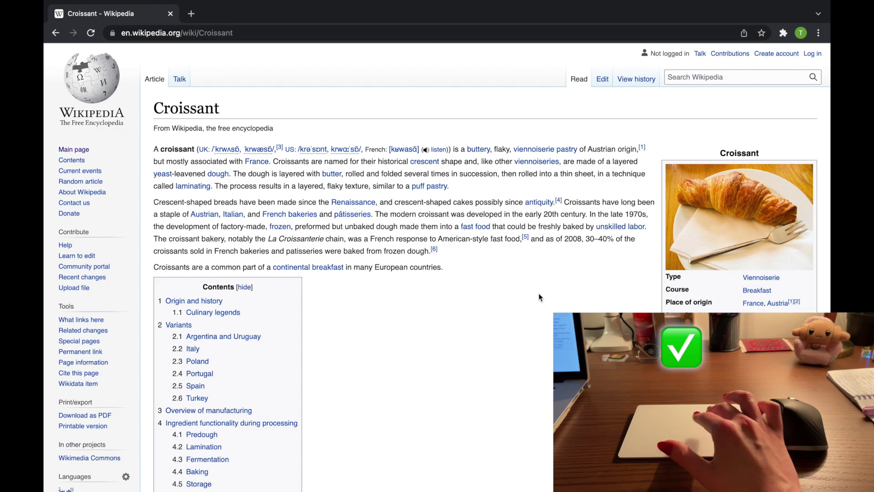
scroll(539, 297, "down", 4)
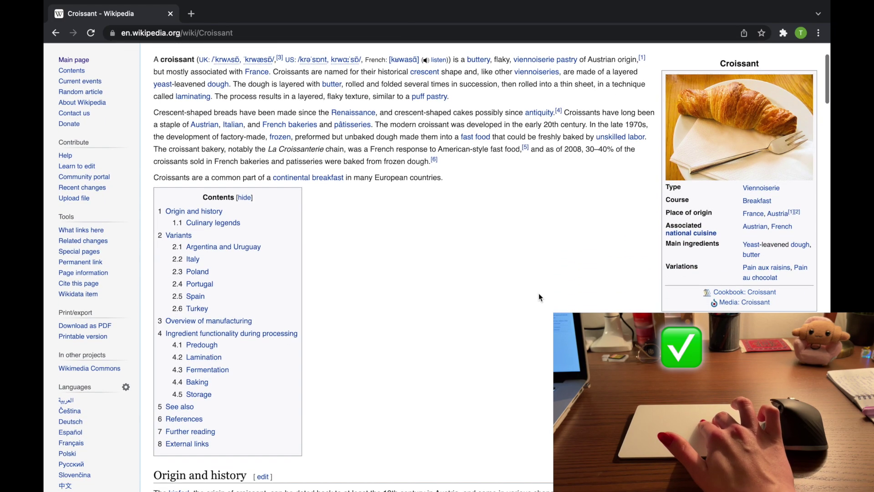
scroll(538, 298, "down", 1)
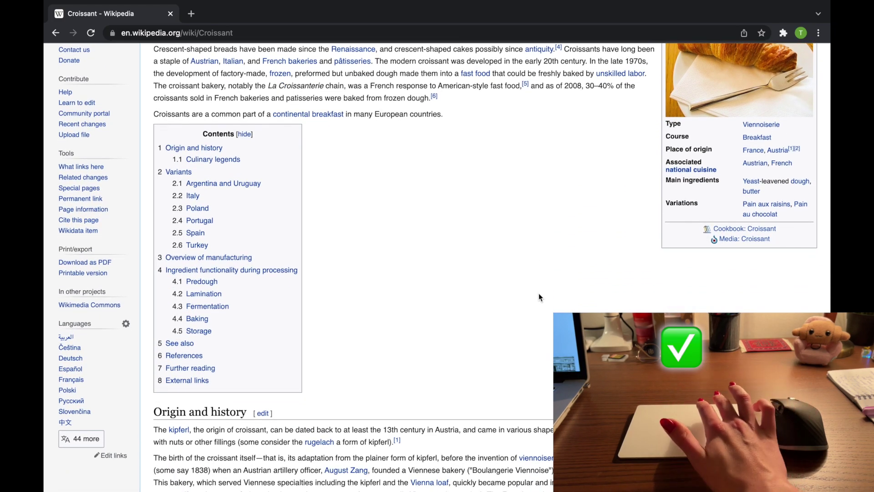
scroll(539, 297, "up", 4)
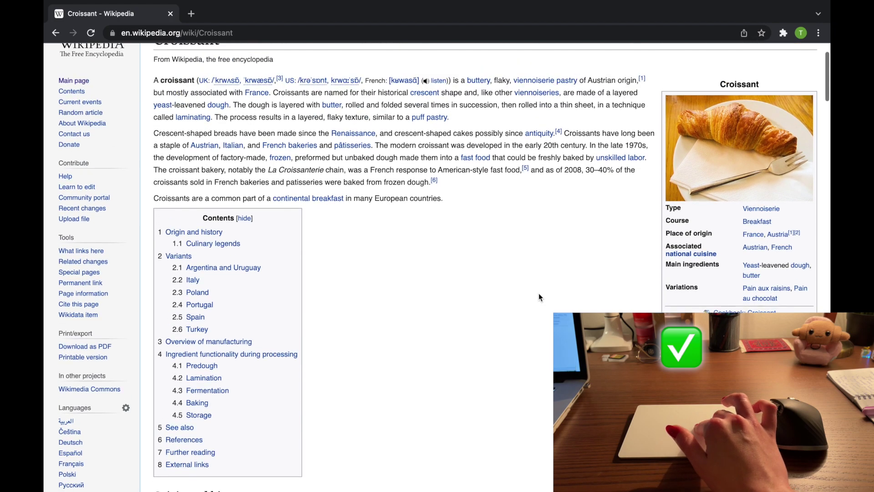
key("F11")
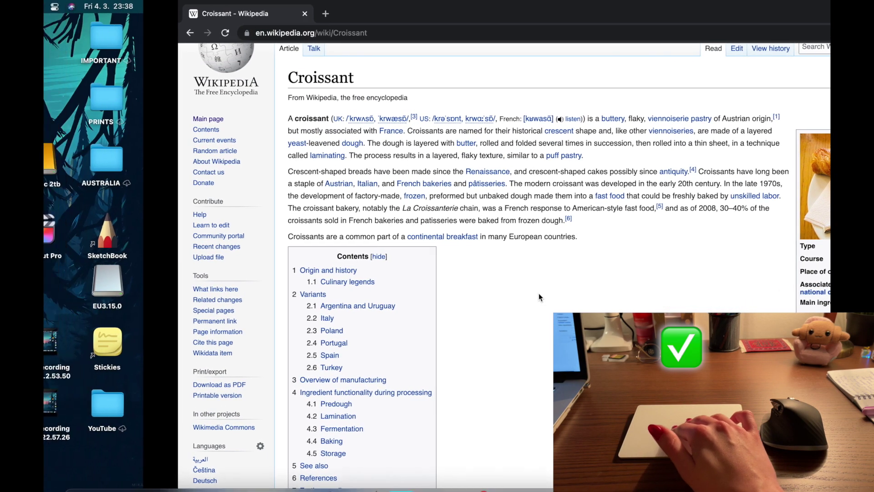
key("F11")
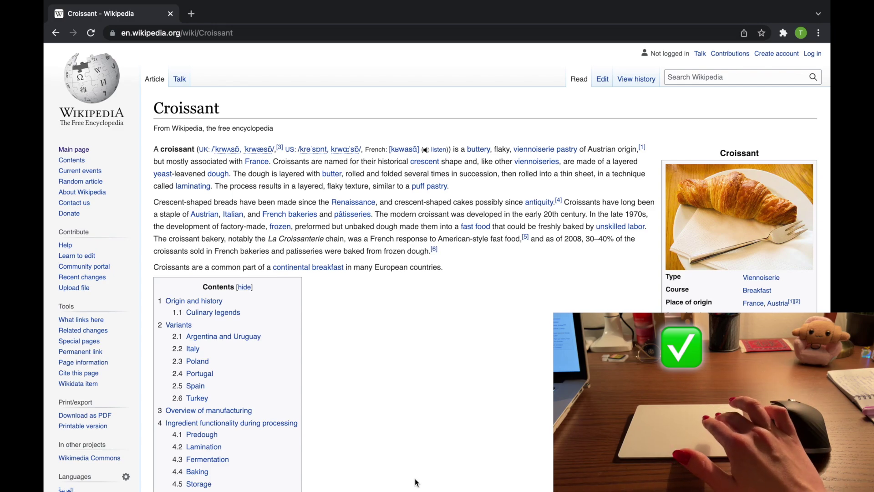
scroll(415, 482, "down", 1)
scroll(416, 483, "down", 2)
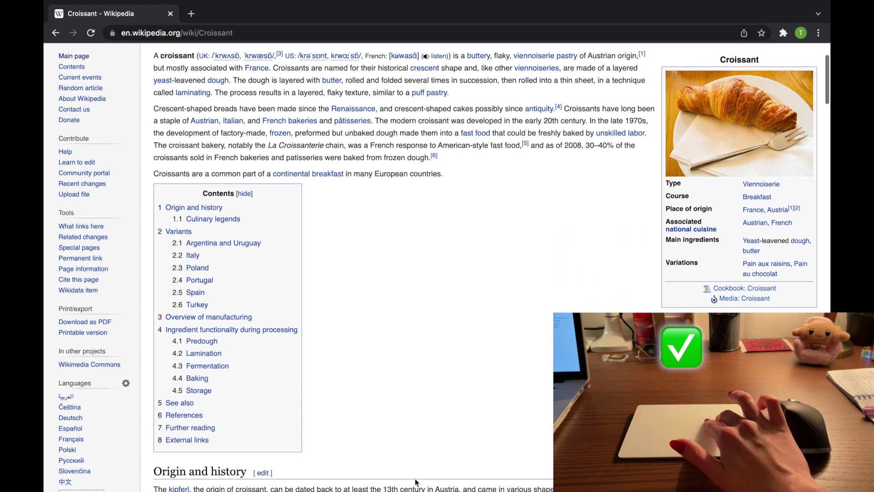
scroll(415, 483, "down", 1)
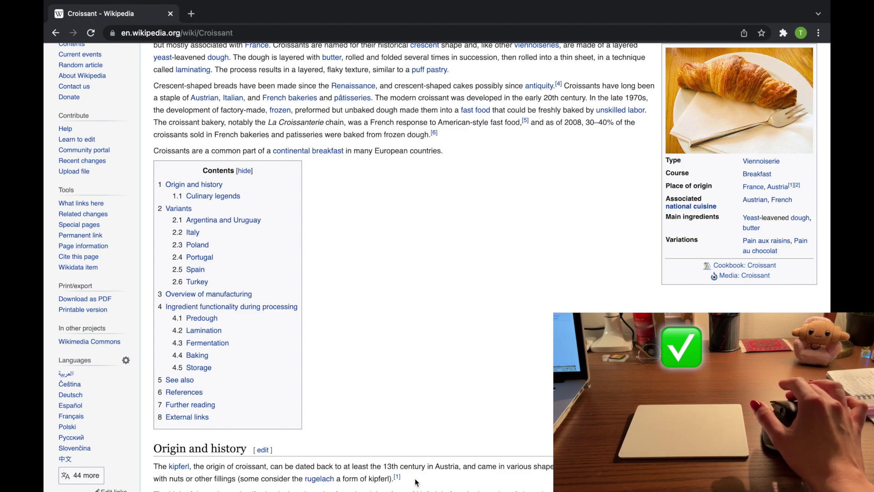
scroll(416, 482, "up", 2)
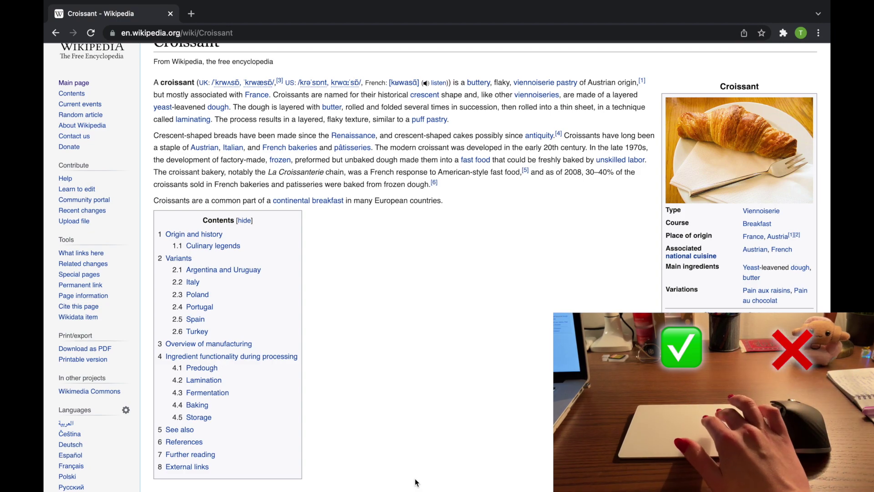
scroll(416, 482, "up", 1)
scroll(416, 483, "up", 2)
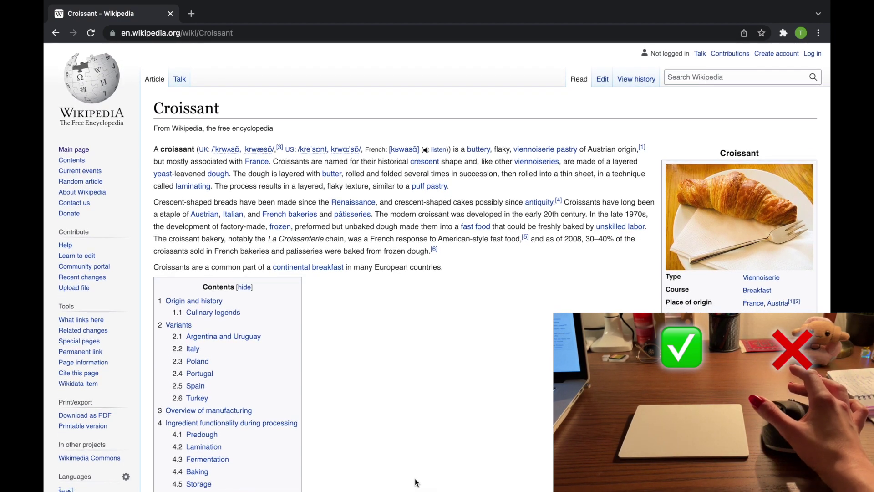
scroll(415, 483, "down", 1)
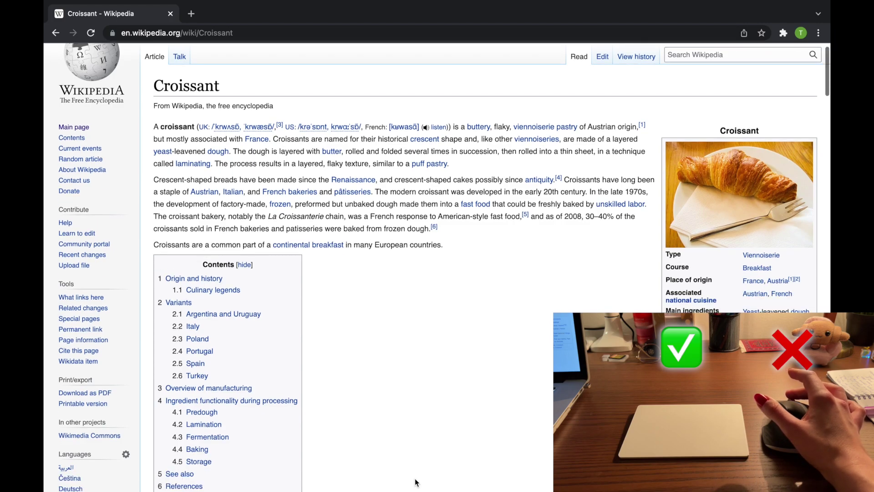
scroll(415, 482, "down", 2)
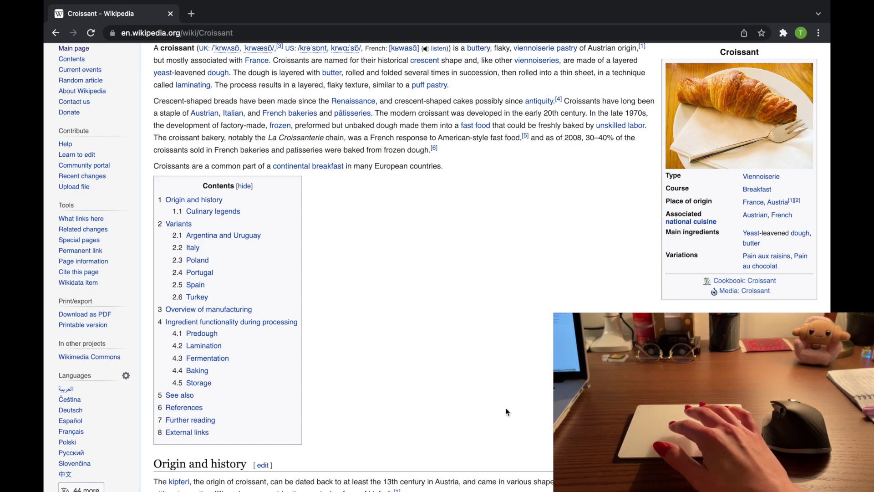
Reveal the desktop, open System Preferences > Mouse, then return to the Croissant article
key("F11")
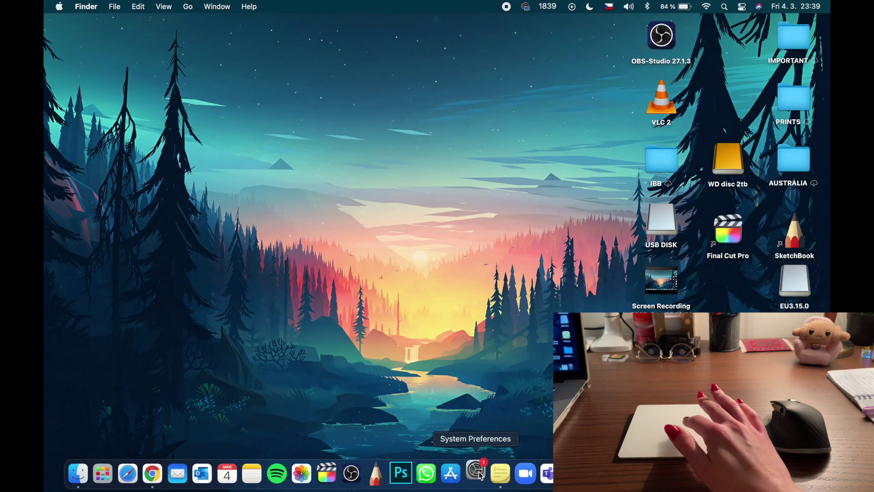
left_click(480, 473)
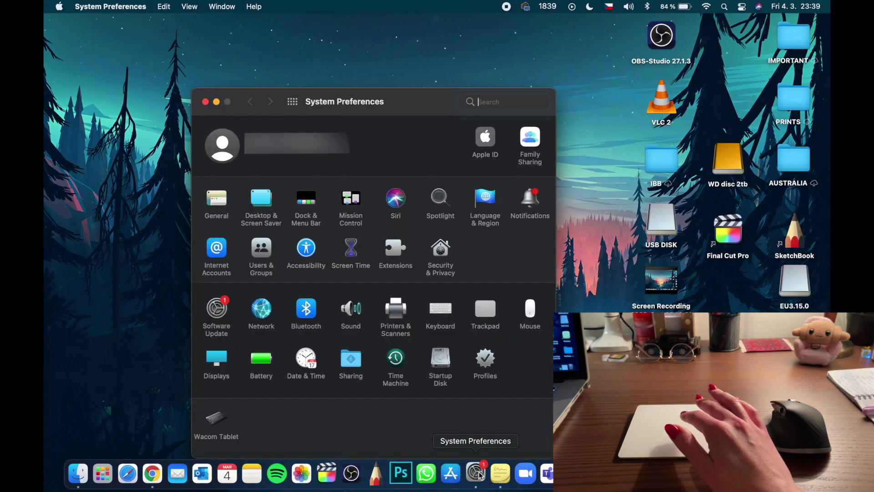
left_click(531, 309)
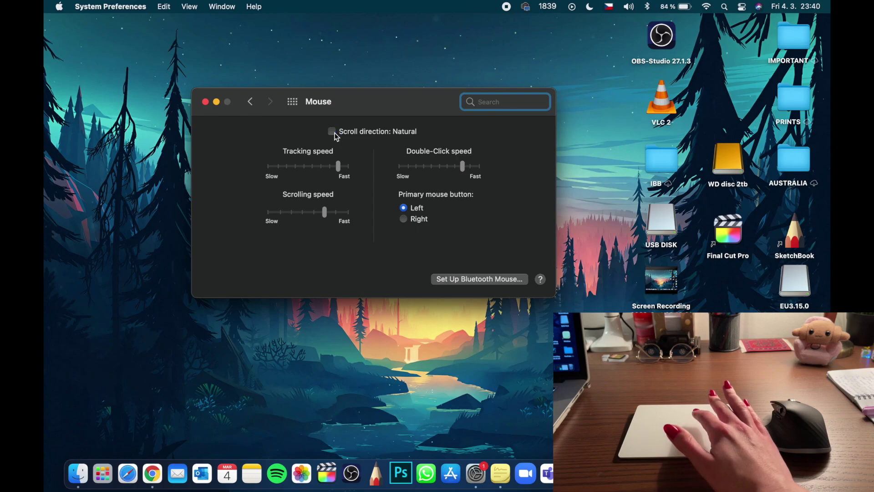
left_click(151, 472)
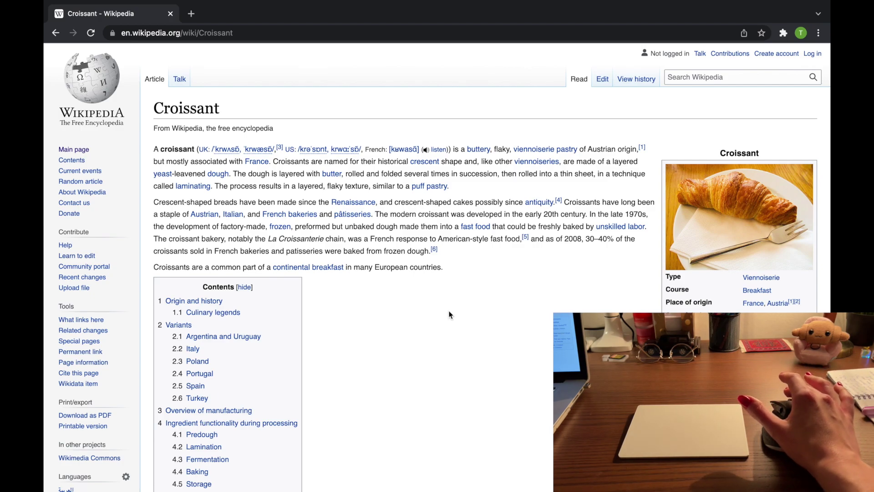
scroll(449, 314, "down", 1)
scroll(450, 314, "down", 1)
scroll(449, 315, "down", 2)
scroll(450, 314, "down", 5)
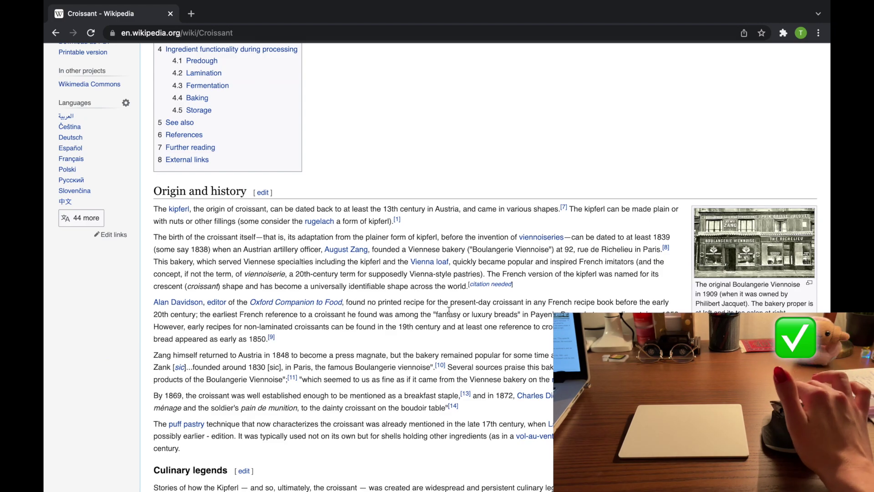
scroll(450, 314, "up", 1)
scroll(449, 314, "up", 2)
scroll(450, 314, "up", 1)
scroll(449, 314, "up", 1)
scroll(449, 314, "up", 1)
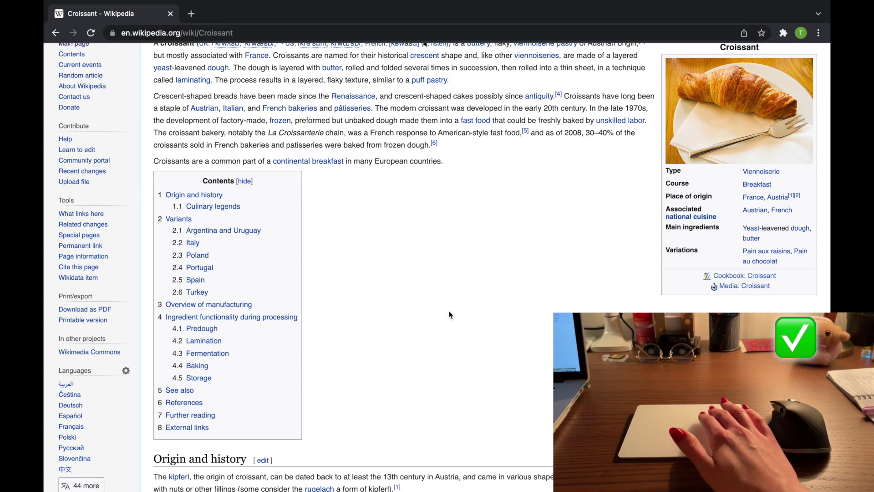
scroll(449, 314, "down", 1)
scroll(449, 314, "down", 1)
scroll(449, 314, "up", 3)
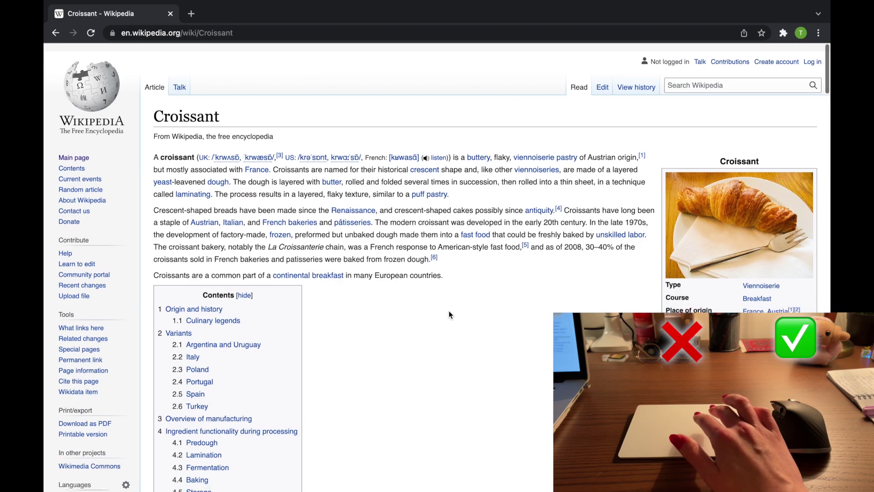
scroll(450, 314, "down", 1)
scroll(450, 315, "down", 3)
scroll(449, 315, "up", 3)
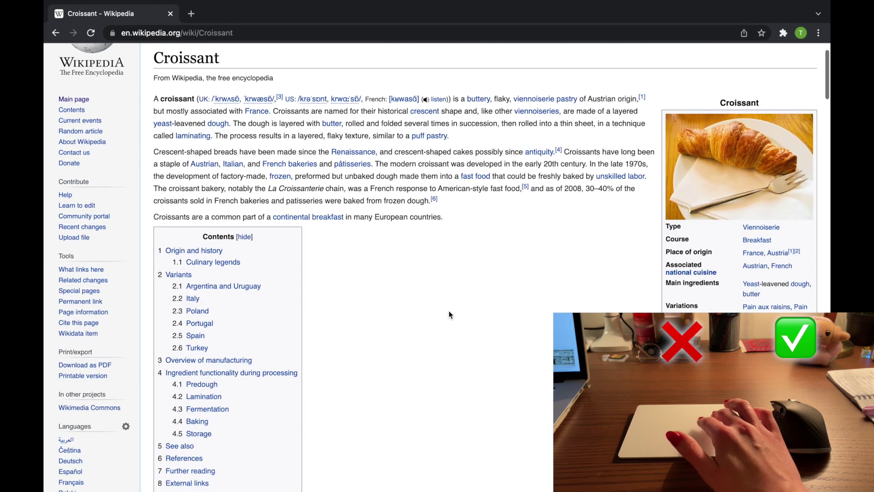
scroll(449, 315, "up", 1)
scroll(450, 315, "down", 3)
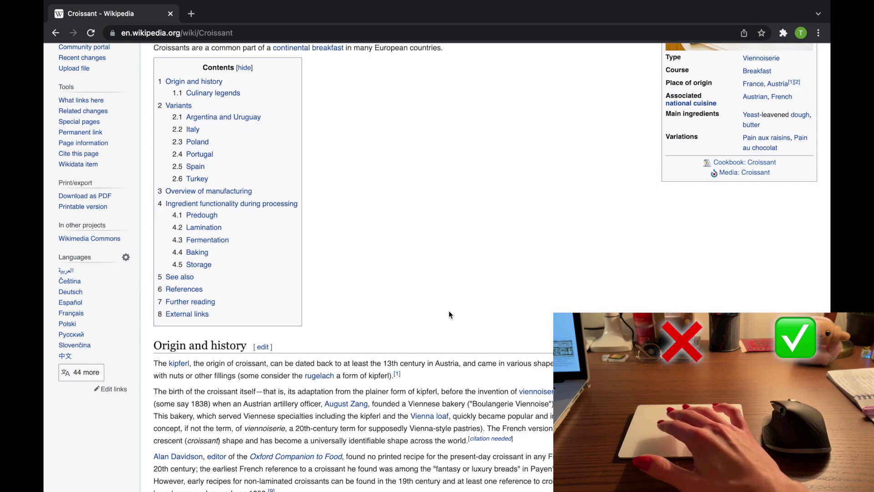
scroll(450, 315, "right", 5)
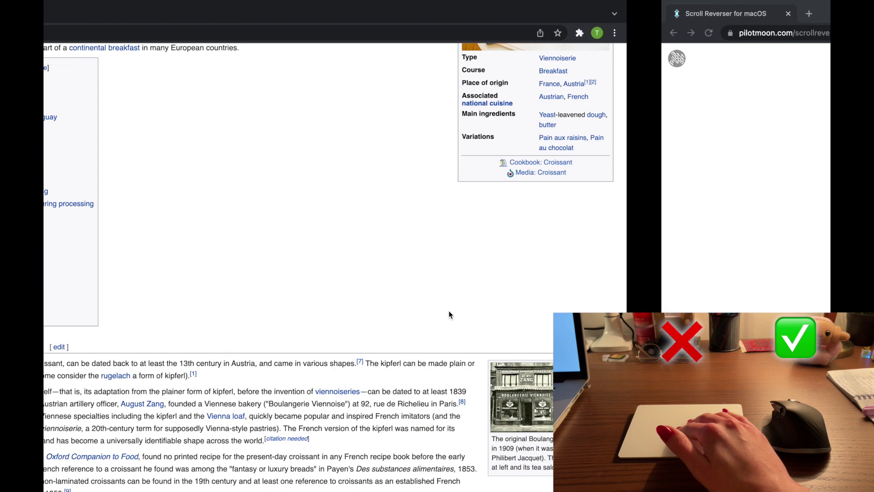
scroll(449, 314, "left", 5)
scroll(449, 314, "left", 5)
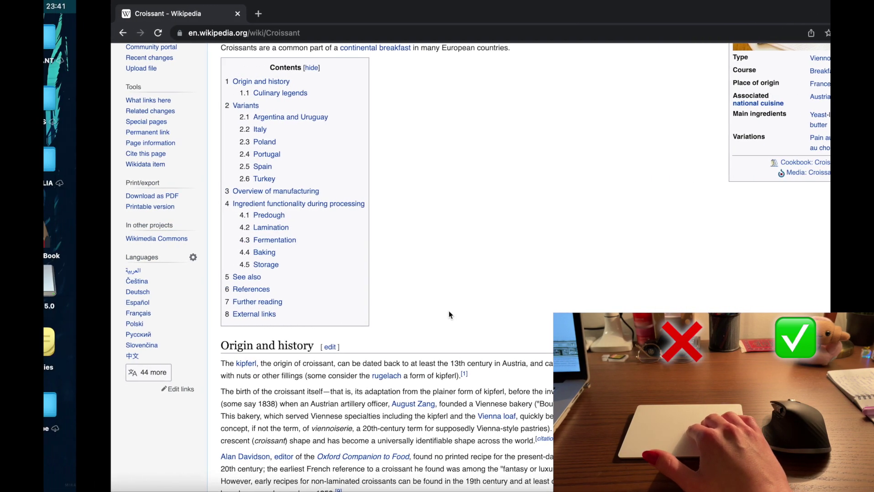
scroll(410, 328, "right", 5)
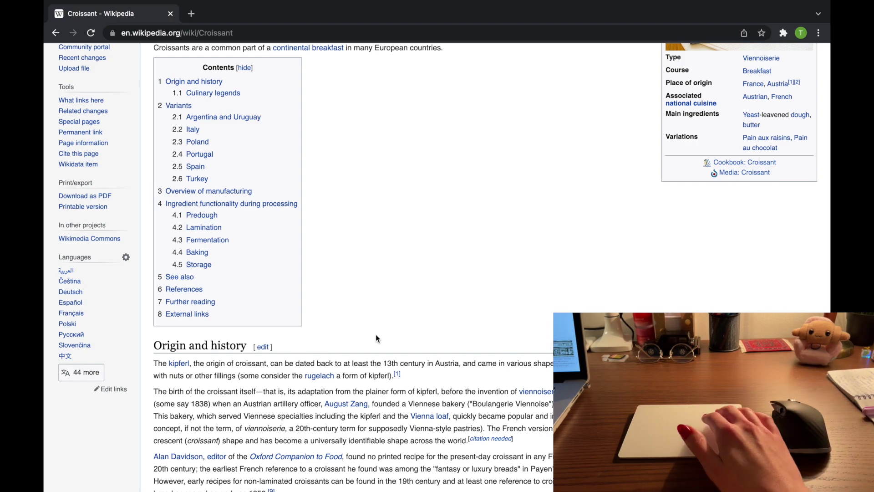
scroll(375, 338, "left", 5)
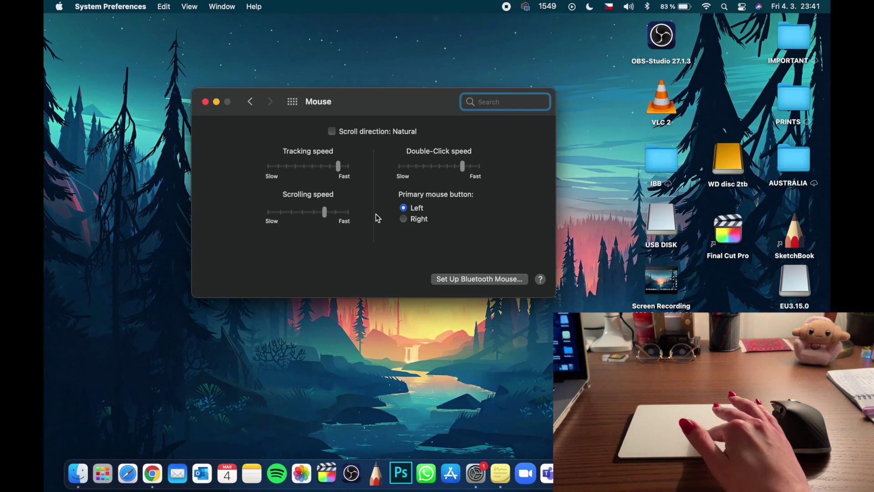
Turn on natural scroll direction, then review the Trackpad and Mouse scrolling panes
left_click(333, 132)
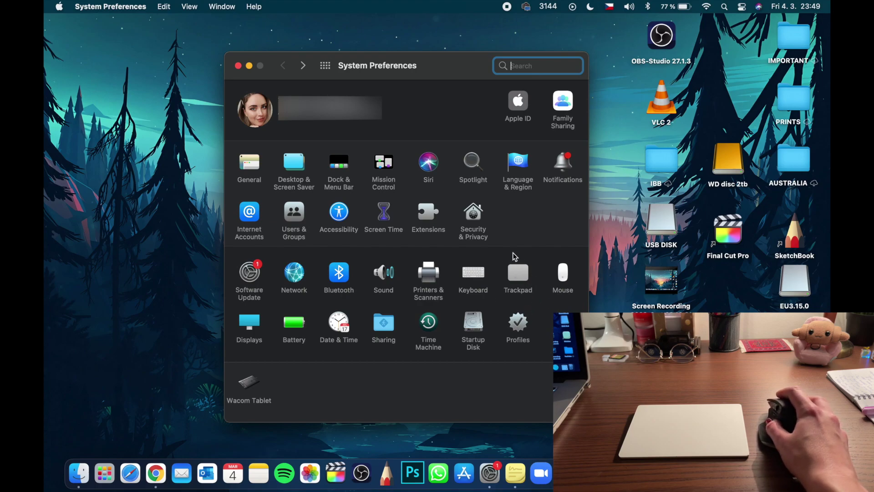
left_click(518, 275)
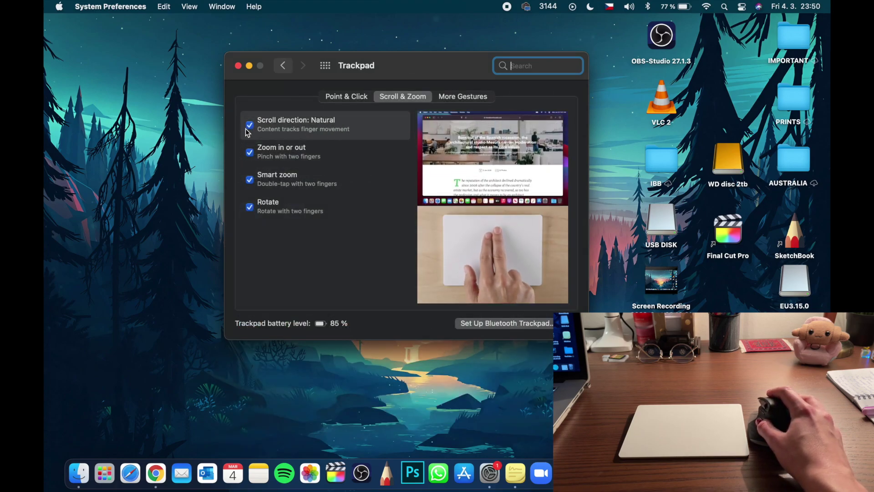
left_click(283, 65)
left_click(561, 277)
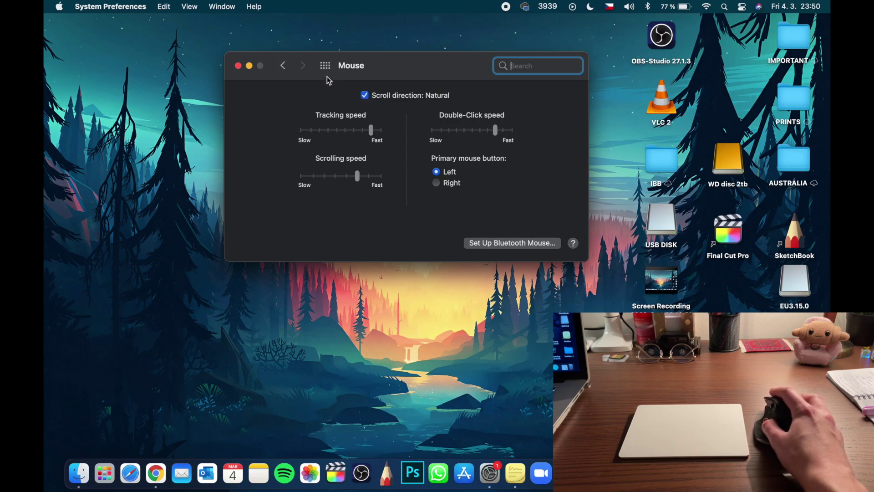
left_click(282, 67)
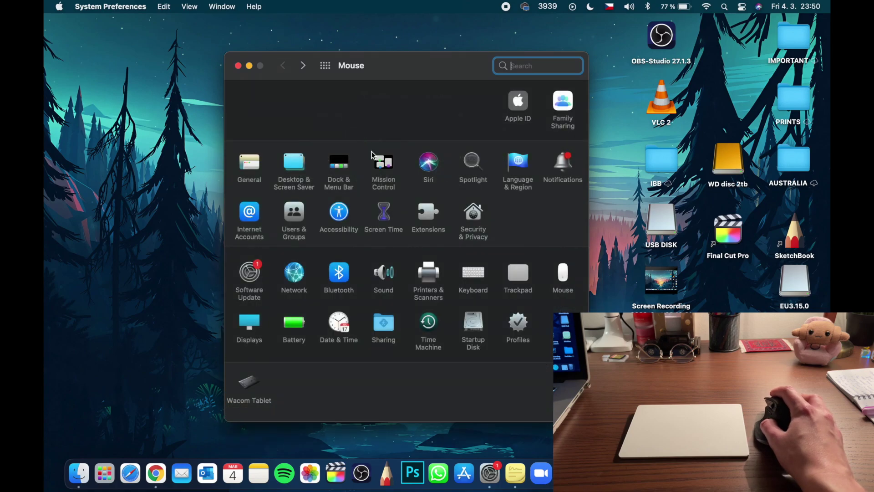
left_click(518, 275)
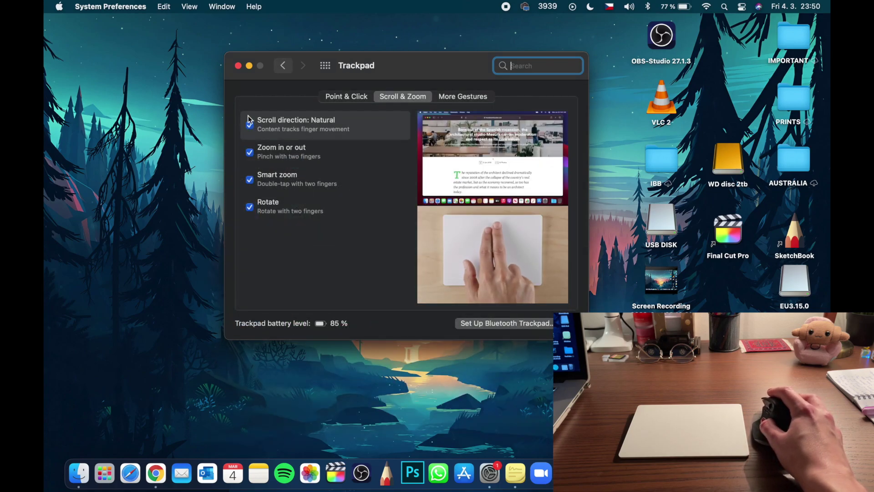
left_click(283, 66)
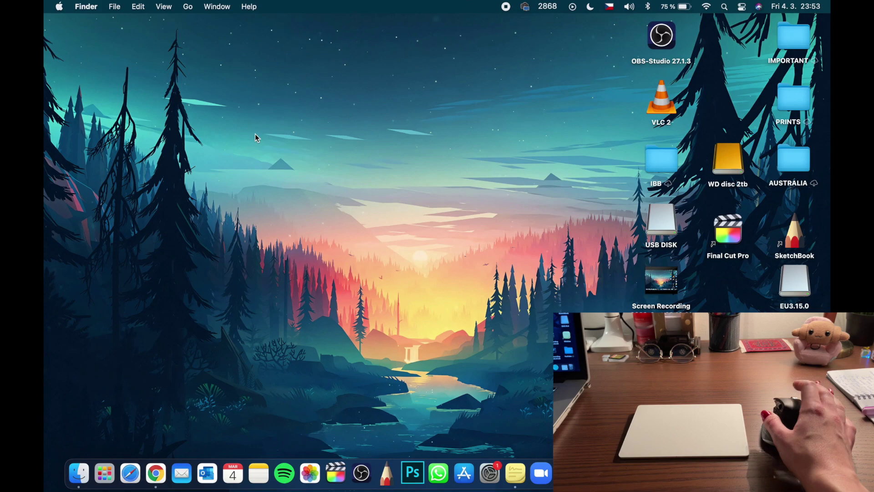
Bring up the pilotmoon Scroll Reverser page and download version 1.8.1
left_click(156, 472)
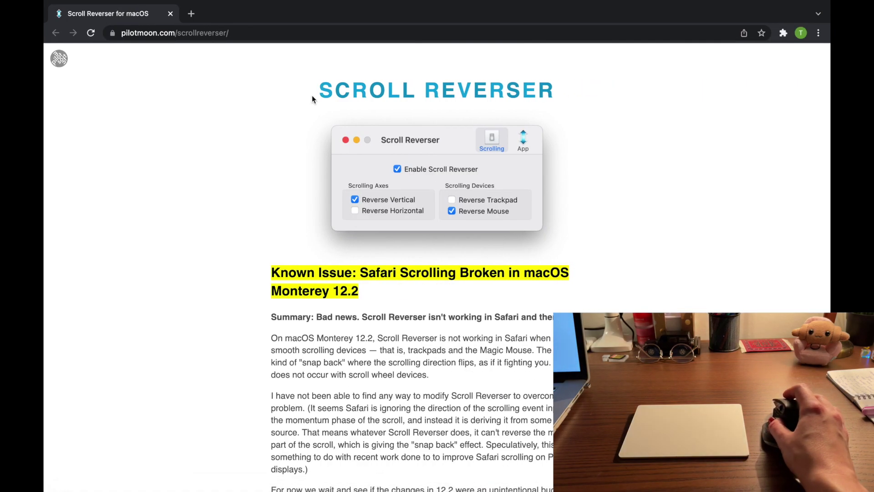
left_click_drag(313, 95, 597, 105)
left_click(596, 105)
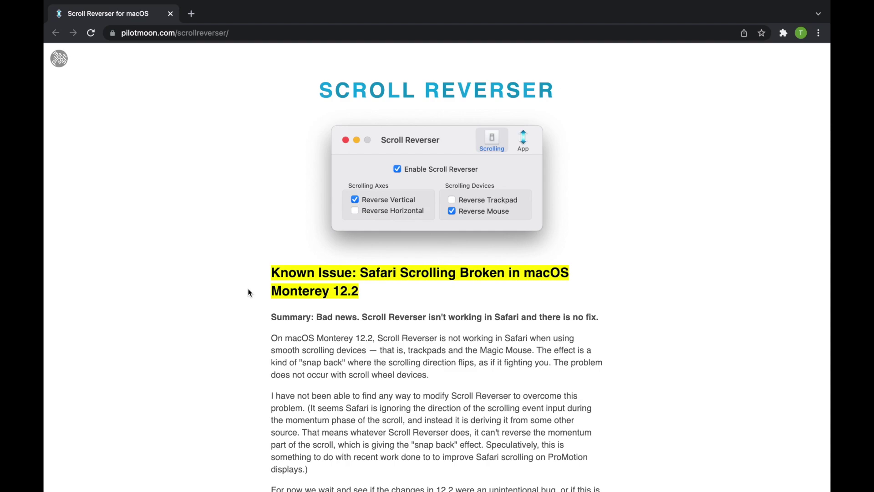
scroll(248, 292, "down", 1)
scroll(248, 293, "down", 5)
scroll(248, 293, "down", 4)
scroll(248, 289, "down", 4)
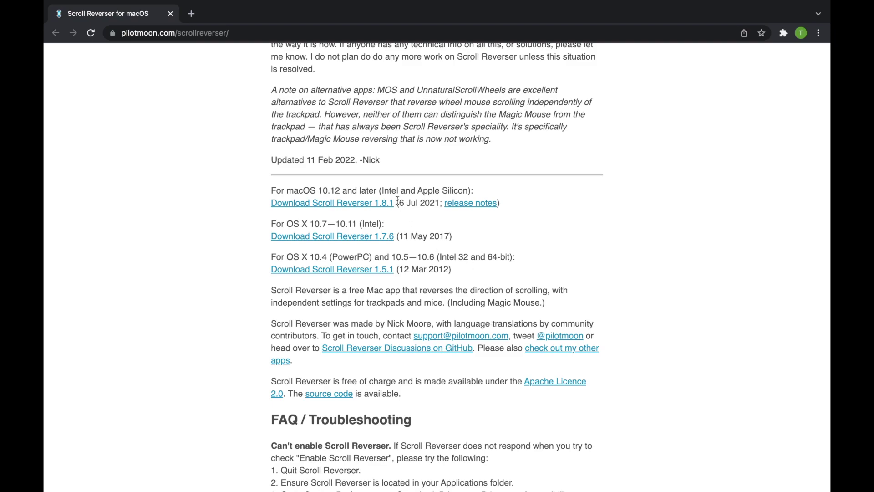
left_click(316, 205)
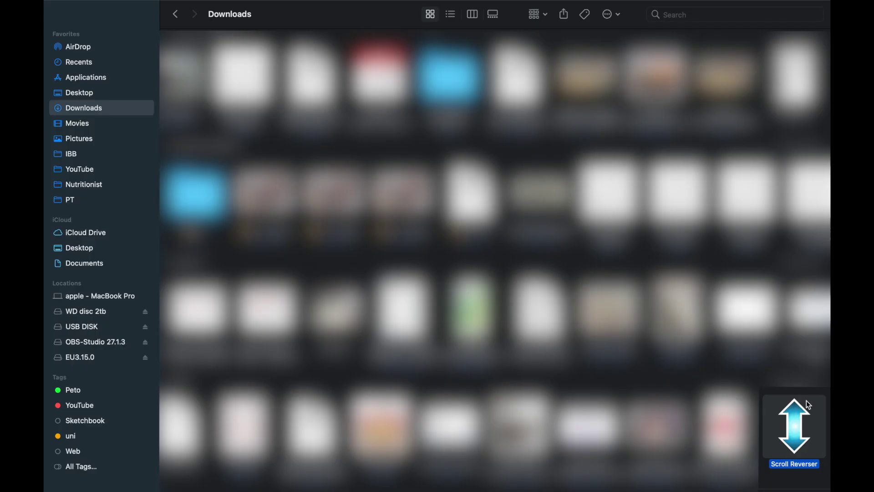
Launch Scroll Reverser from Downloads and confirm Open in the internet-app warning
double_click(795, 425)
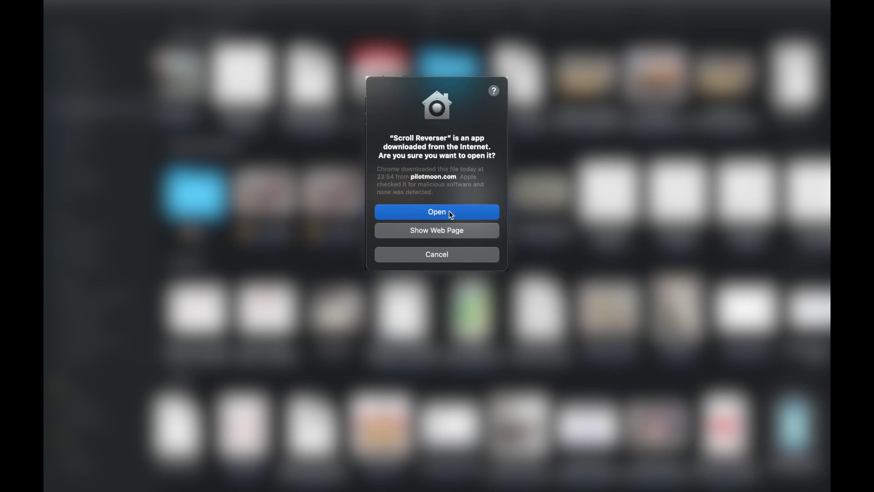
left_click(450, 214)
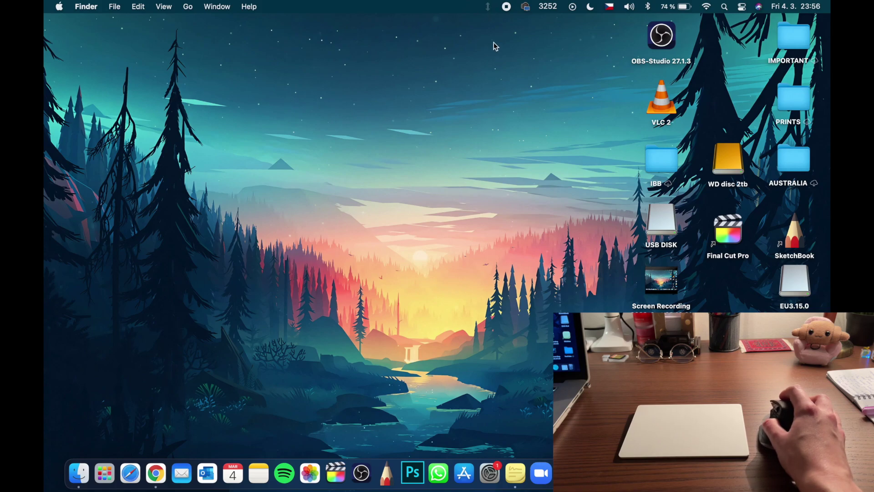
Open Scroll Reverser Preferences, check Enable Scroll Reverser, and close the window
left_click(489, 12)
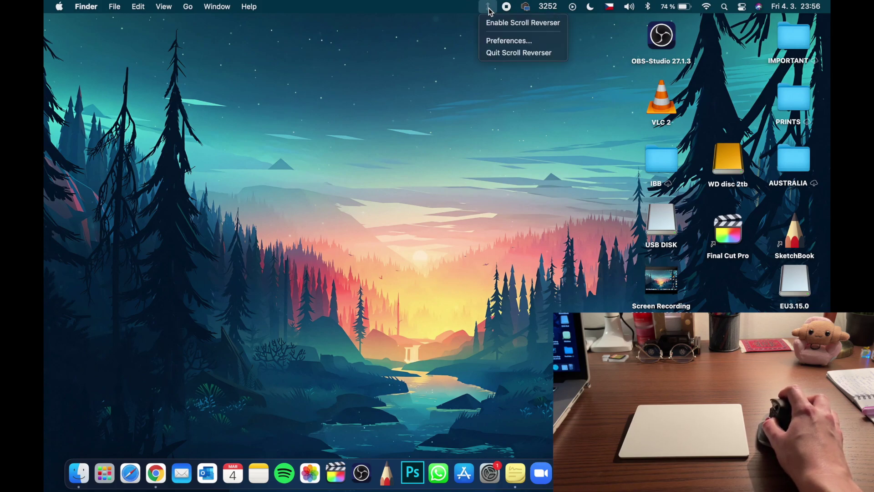
left_click(496, 42)
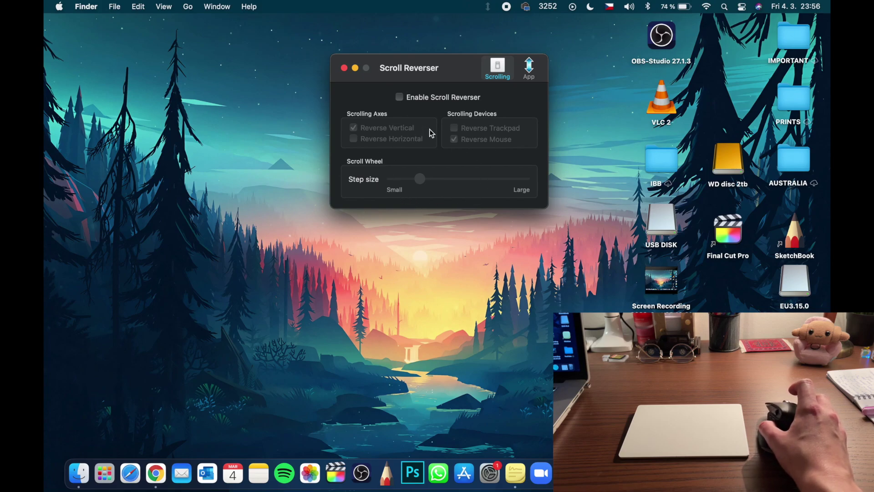
left_click(400, 97)
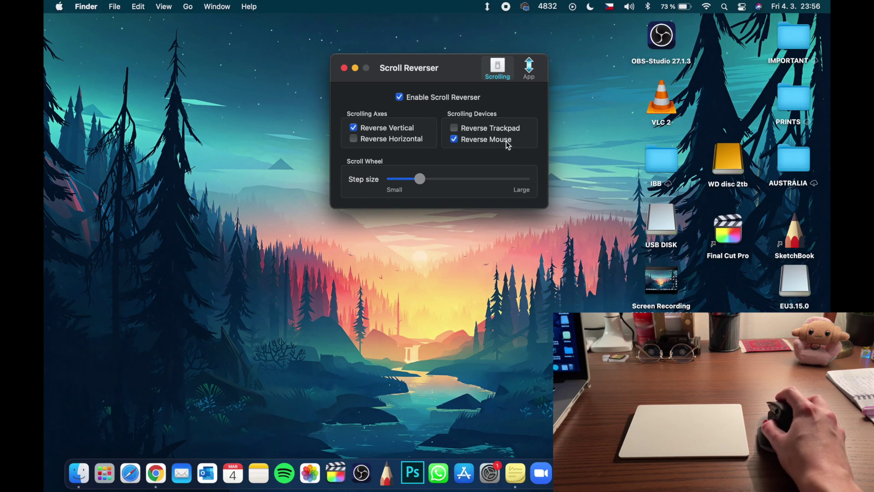
left_click(345, 68)
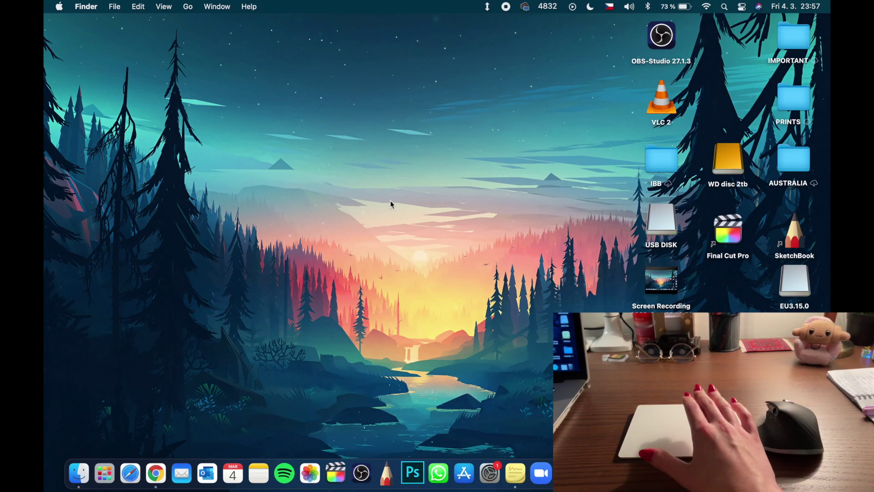
scroll(390, 200, "right", 5)
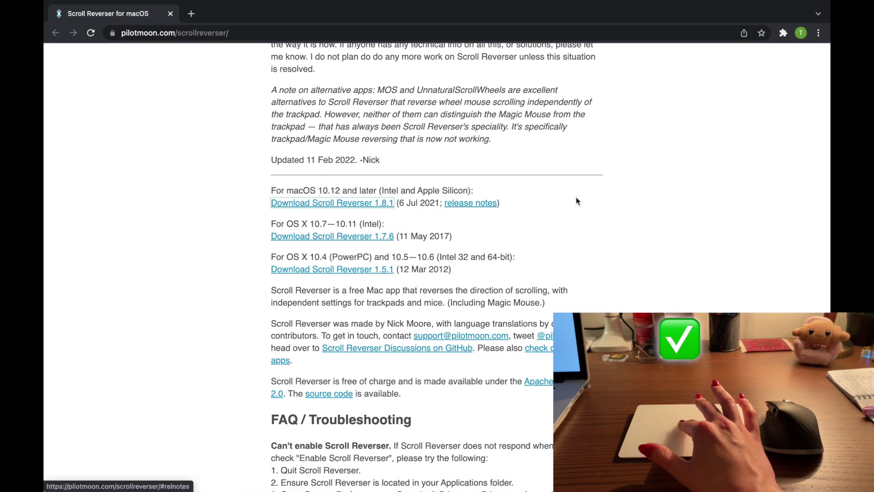
scroll(657, 212, "down", 2)
scroll(658, 211, "down", 5)
scroll(657, 212, "down", 3)
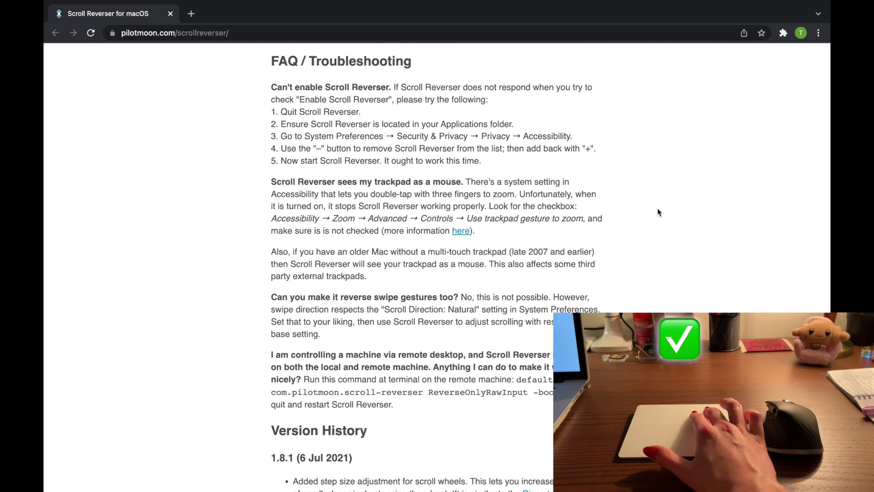
scroll(658, 212, "up", 2)
scroll(658, 212, "up", 2)
scroll(657, 212, "up", 2)
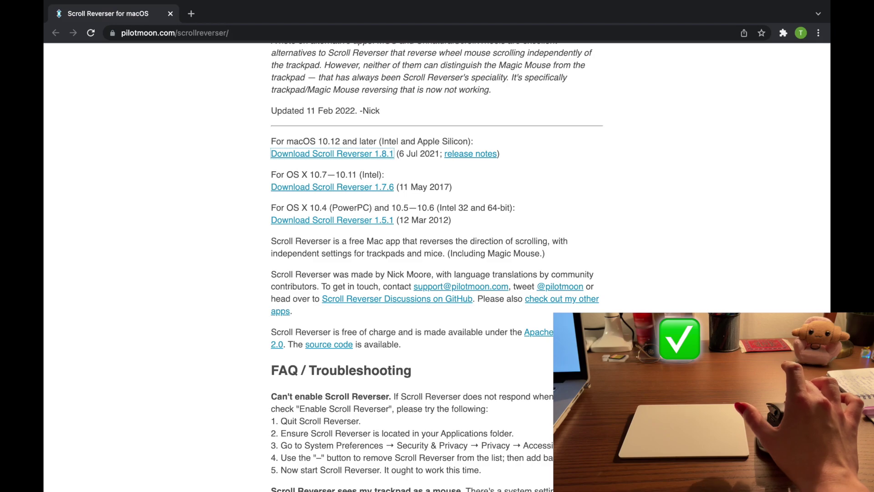
scroll(437, 266, "down", 1)
scroll(437, 267, "down", 10)
scroll(437, 266, "down", 5)
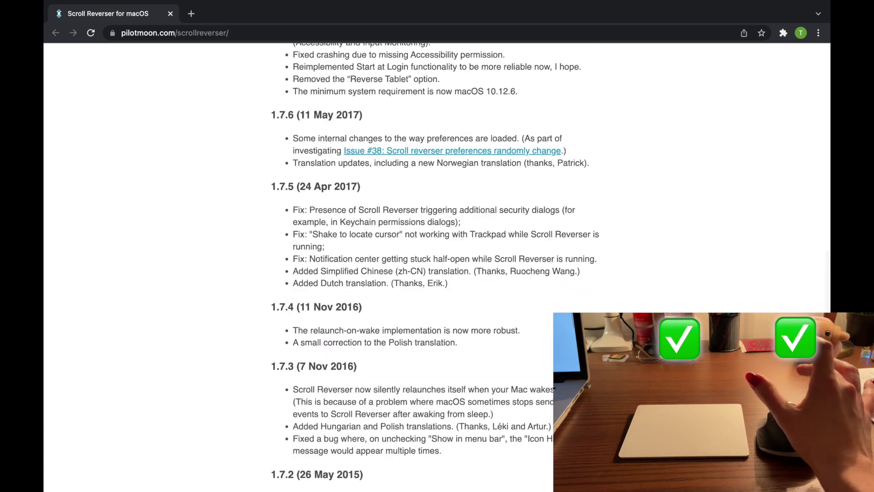
scroll(437, 266, "up", 1)
scroll(437, 266, "up", 10)
scroll(437, 266, "up", 1)
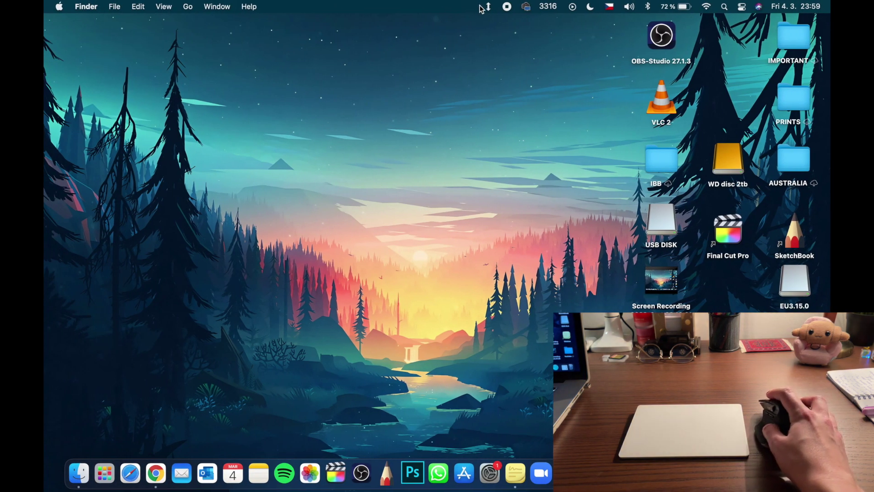
Open Scroll Reverser's settings, then select the Scroll Reverser app in Finder's Downloads
left_click(488, 7)
left_click(509, 42)
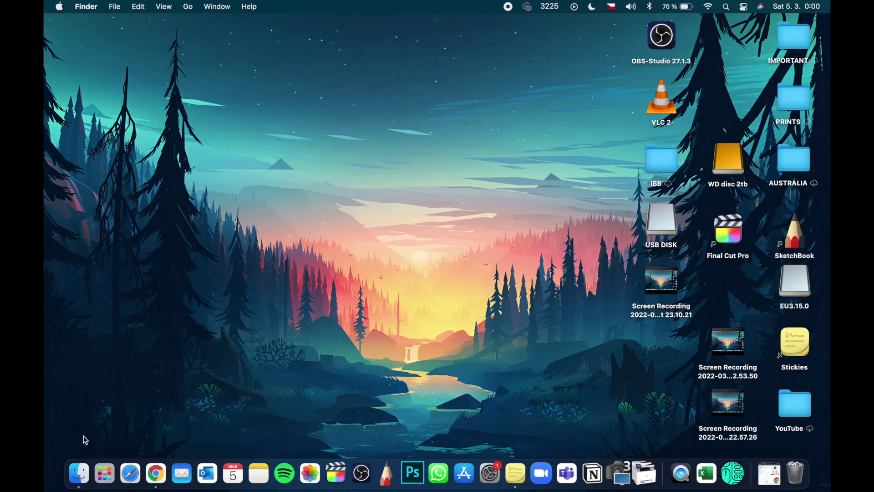
left_click(80, 471)
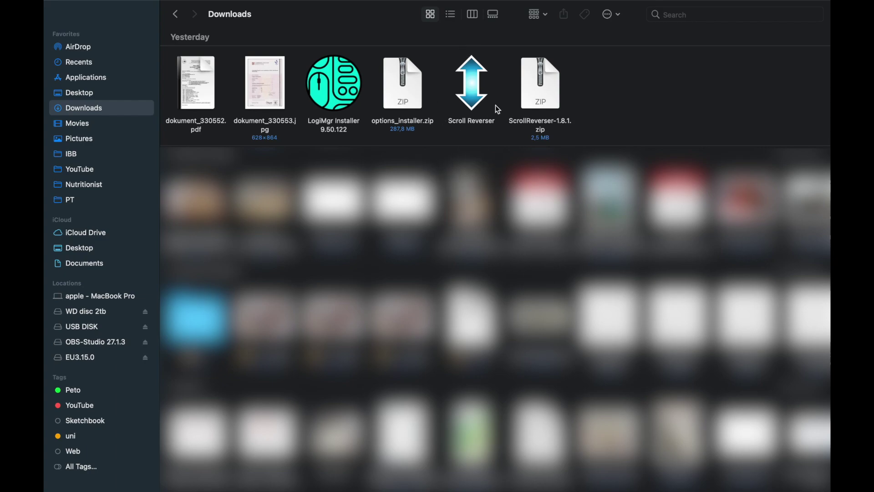
left_click(472, 99)
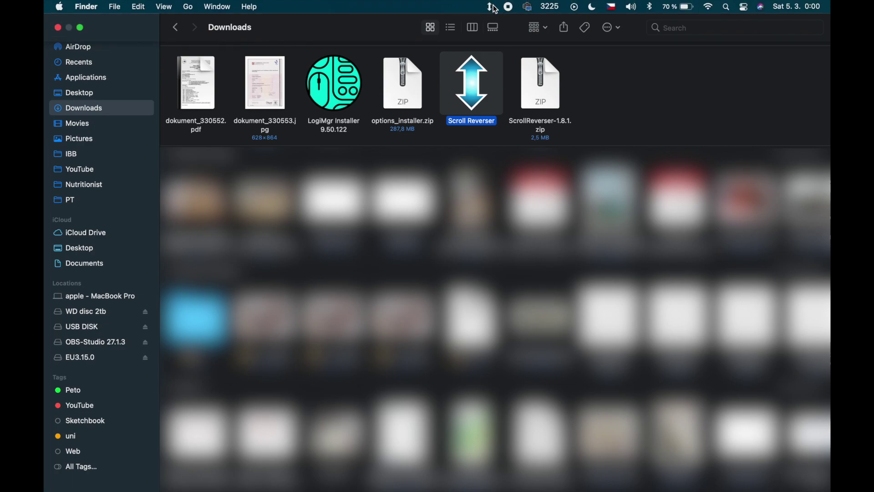
Drag Scroll Reverser onto Applications, then confirm it in Applications and Launchpad
left_click(490, 9)
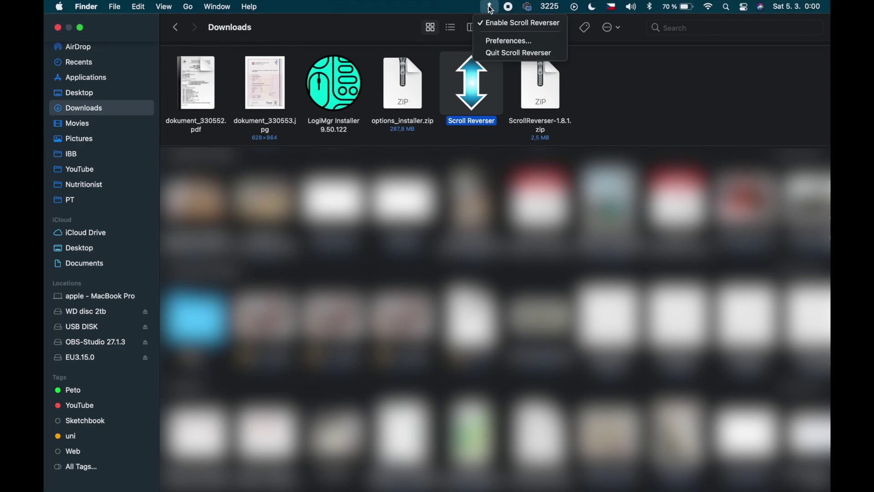
left_click(505, 40)
mouse_move(471, 68)
left_mouse_down()
mouse_move(83, 65)
mouse_move(76, 78)
left_mouse_up()
left_click(76, 79)
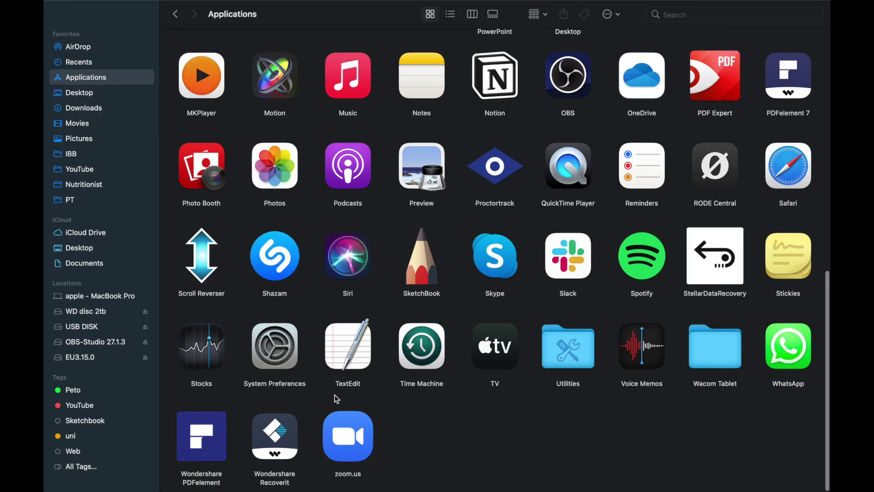
key("F4")
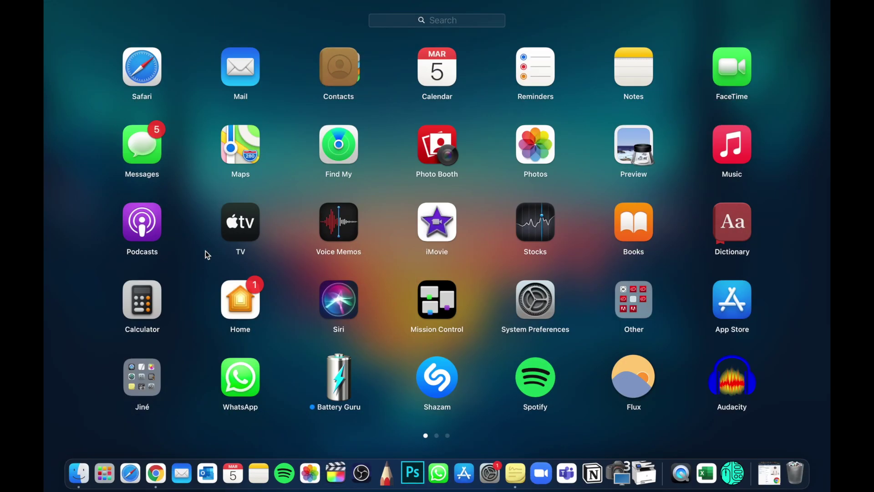
scroll(206, 257, "right", 3)
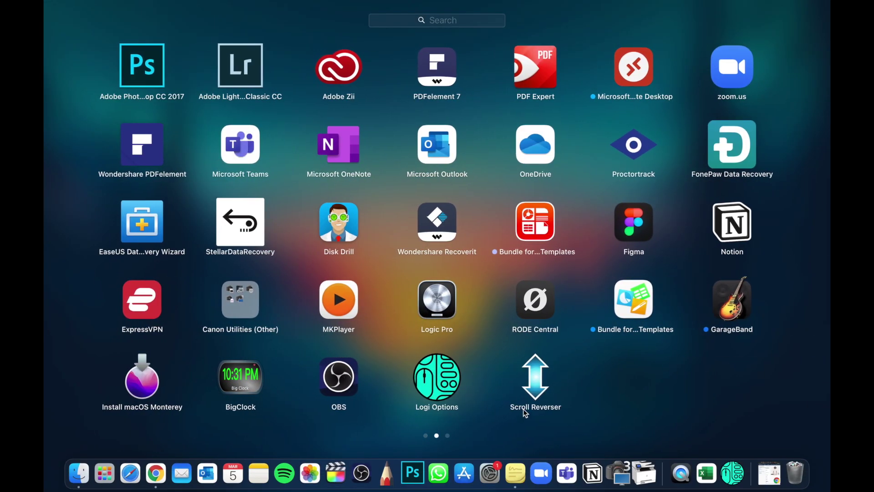
left_click(510, 345)
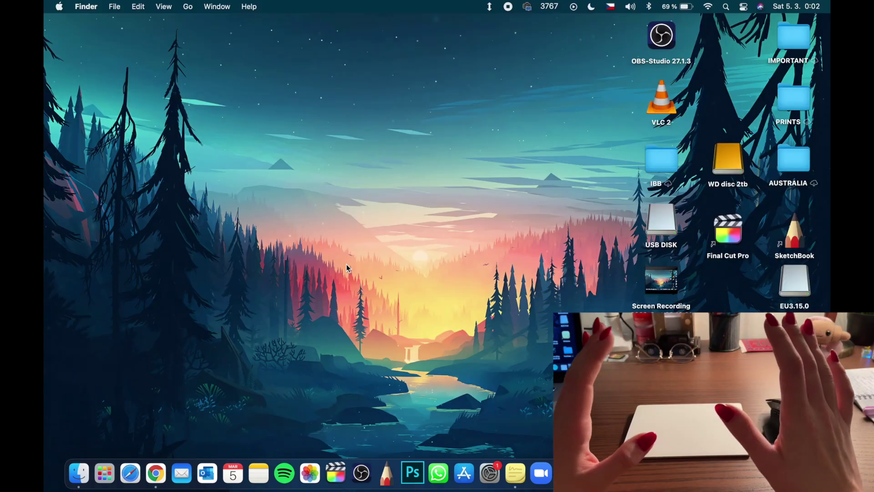